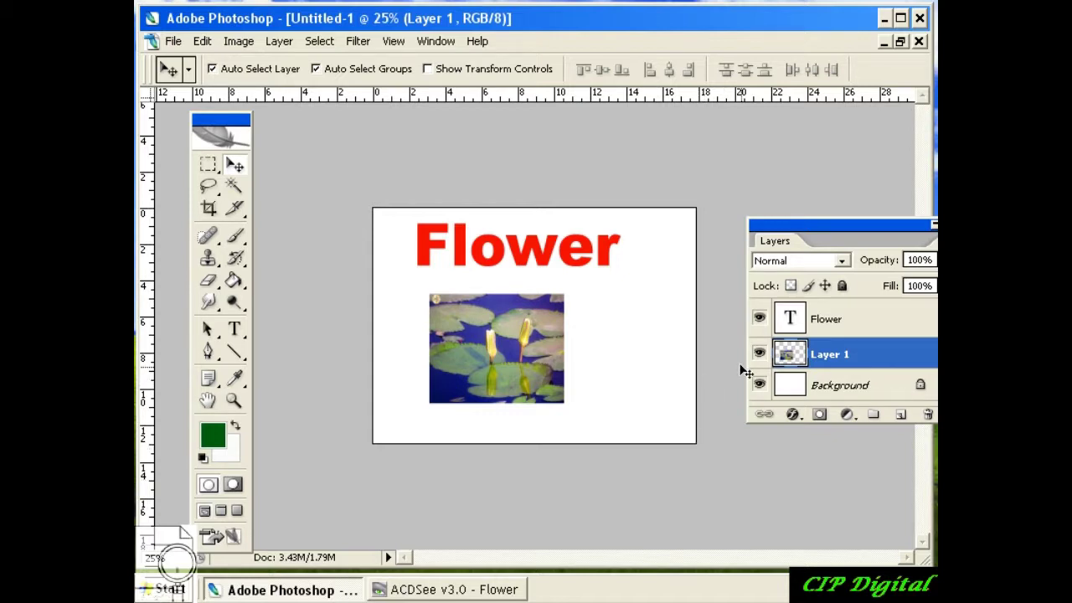
Show the History panel from the Window menu and move it aside.
left_click(436, 41)
left_click(466, 228)
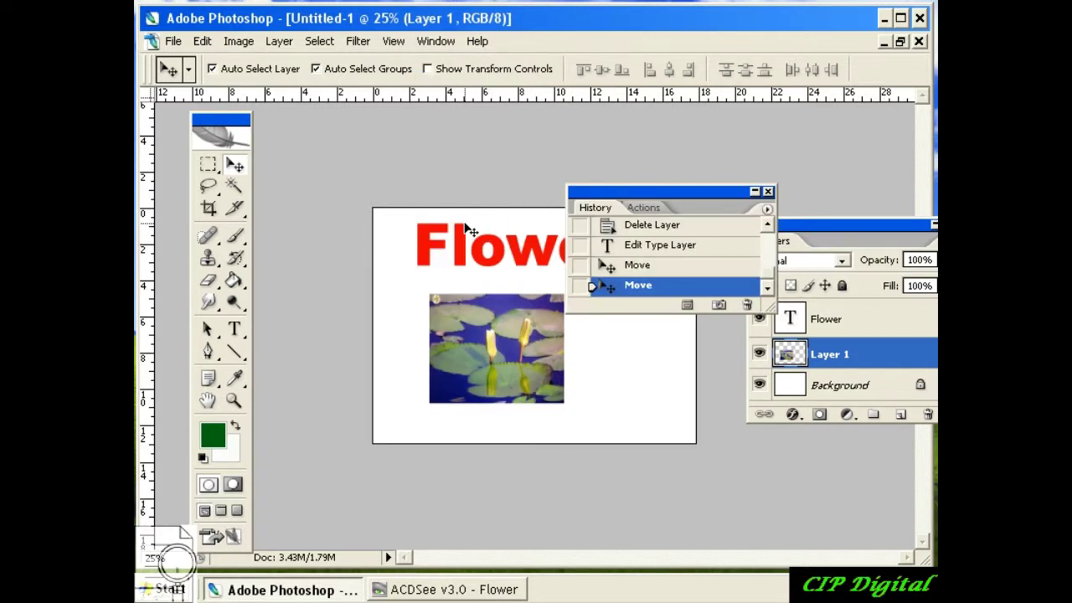
left_click_drag(666, 194, 659, 130)
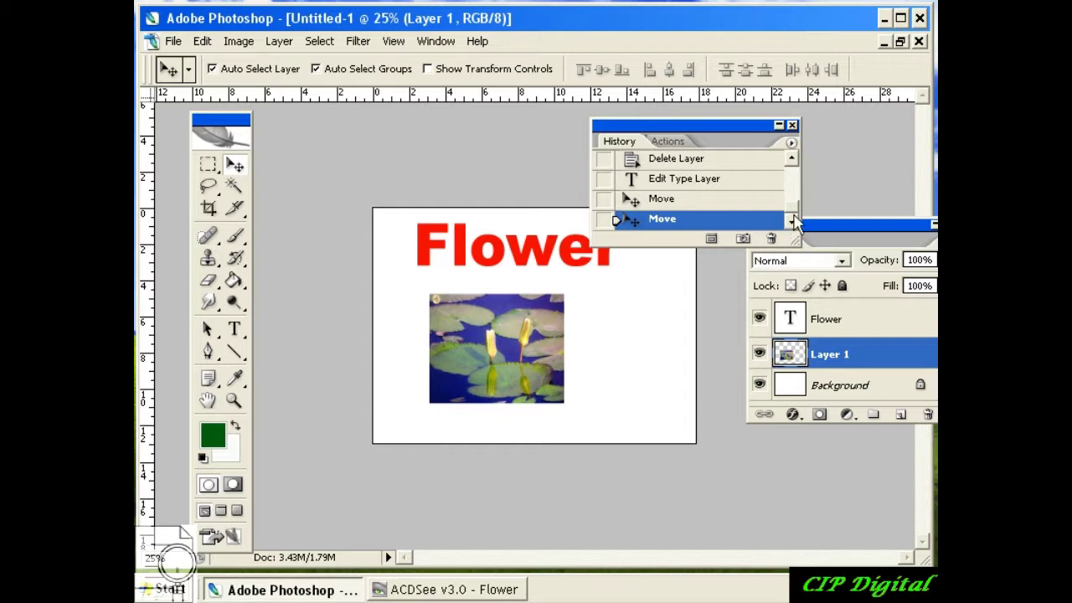
mouse_move(793, 209)
left_mouse_down()
mouse_move(796, 195)
mouse_move(790, 220)
left_mouse_up()
left_click_drag(765, 127, 897, 149)
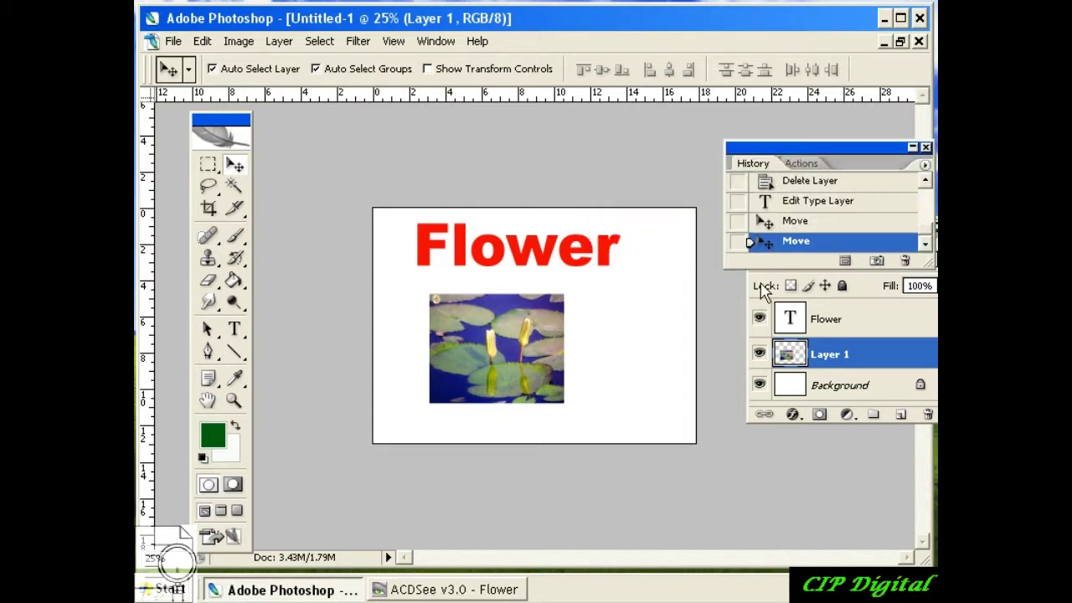
Select the Flower text layer and nudge the red title slightly left.
right_click(499, 344)
left_click(517, 352)
right_click(484, 266)
left_click(503, 269)
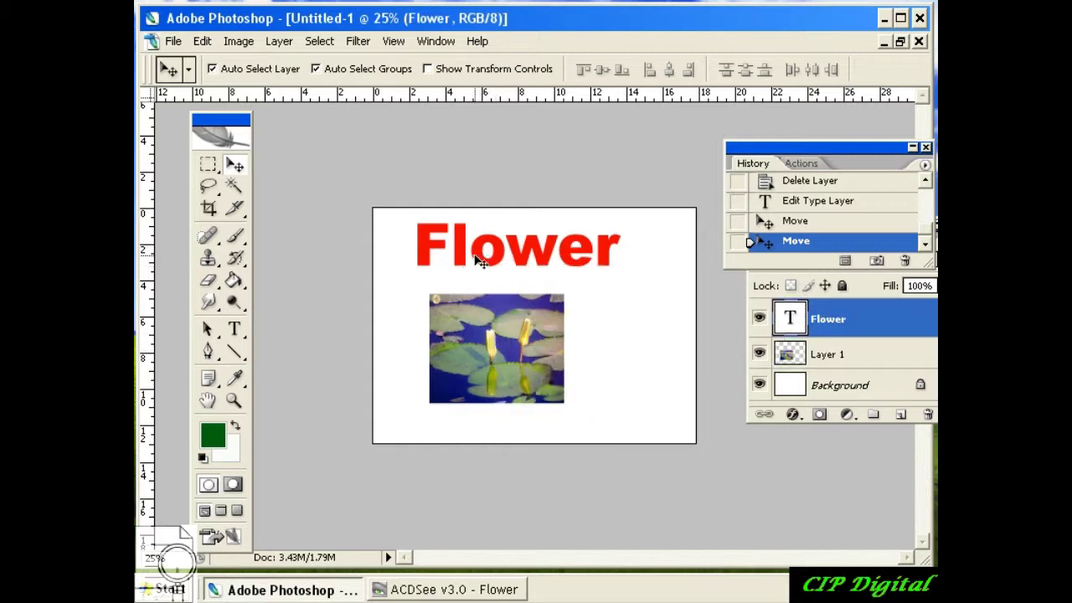
left_click_drag(450, 242, 436, 241)
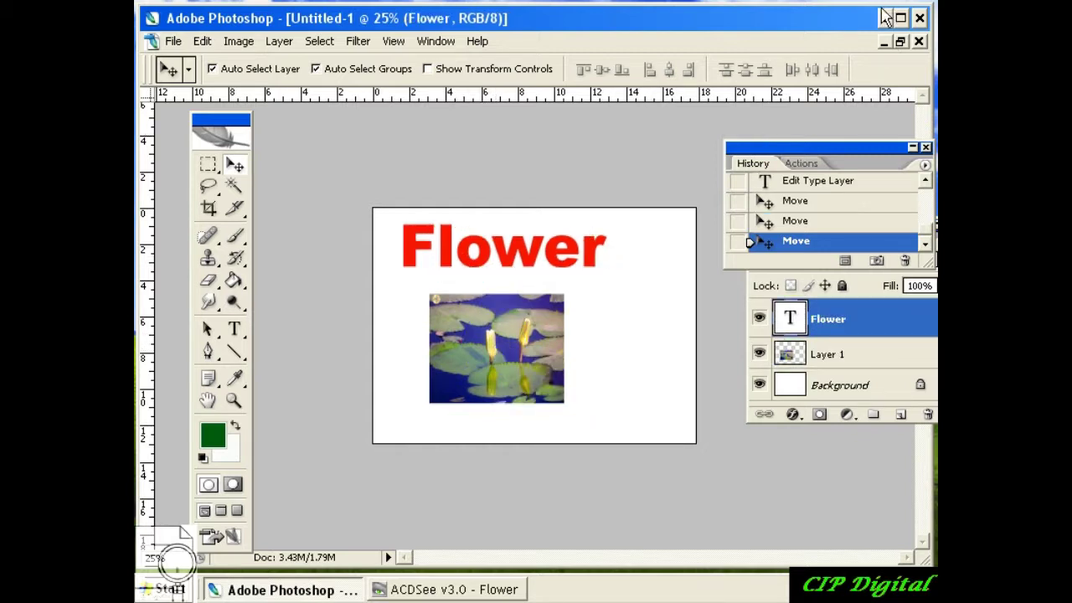
Copy yellow dahlia picture 07 in ACDSee, then add a new empty layer in Photoshop.
left_click(466, 598)
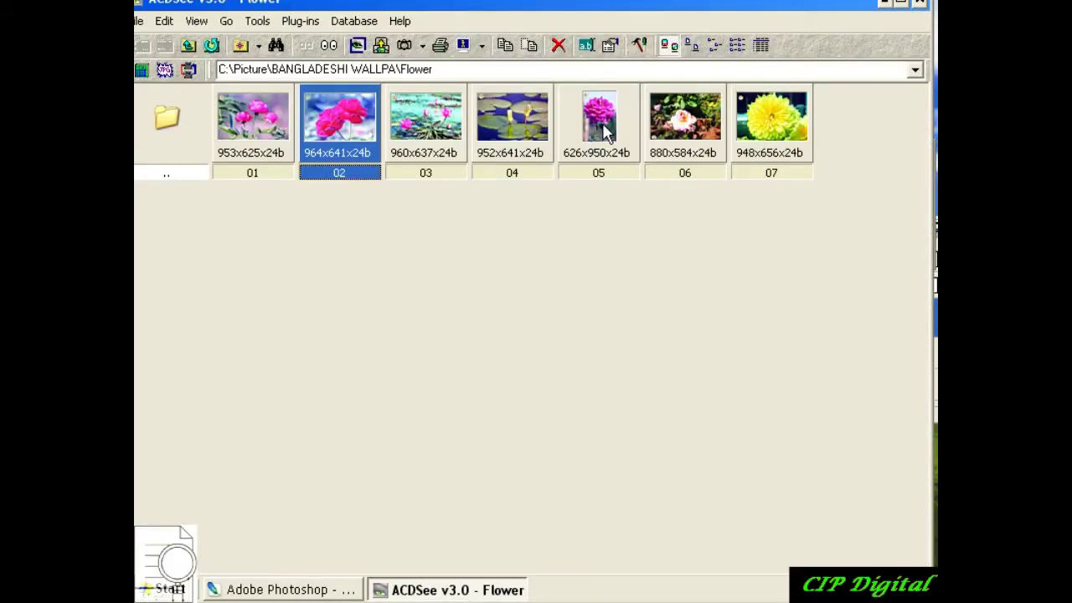
left_click(765, 128)
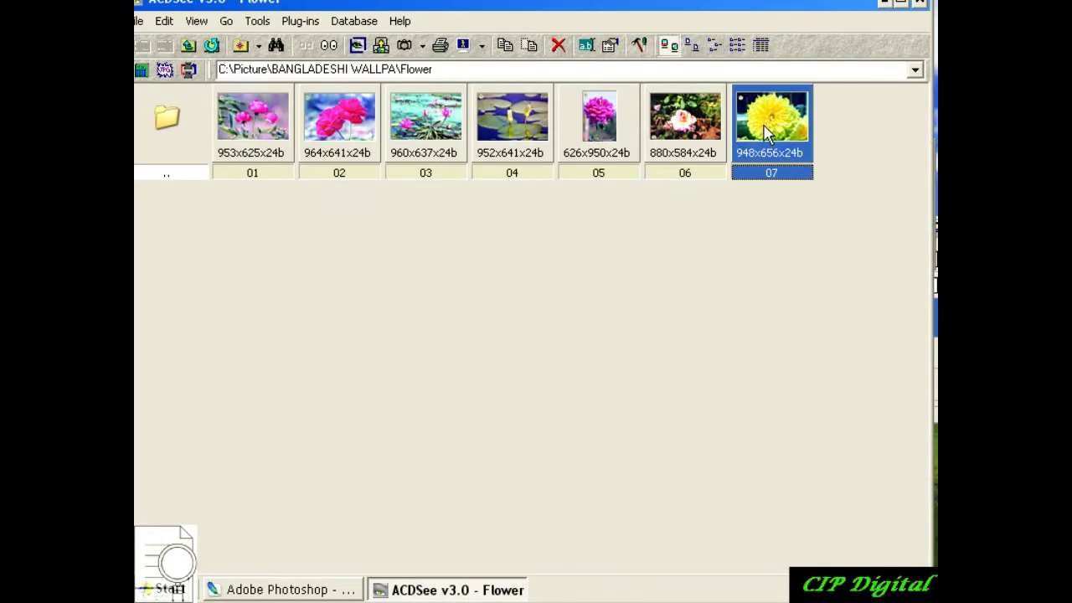
right_click(764, 126)
left_click(813, 417)
left_click(887, 4)
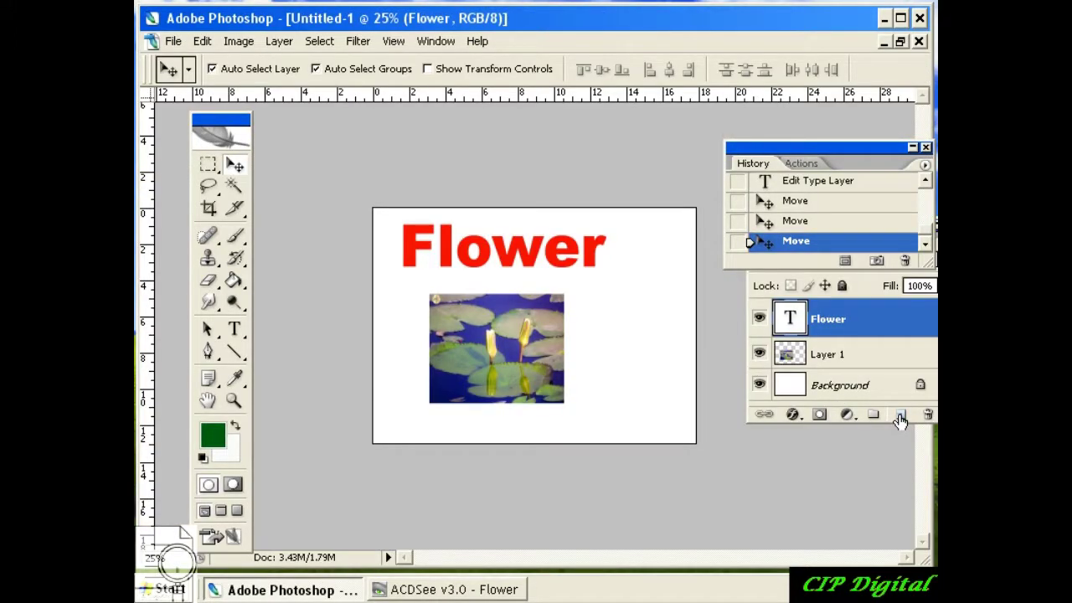
left_click(901, 417)
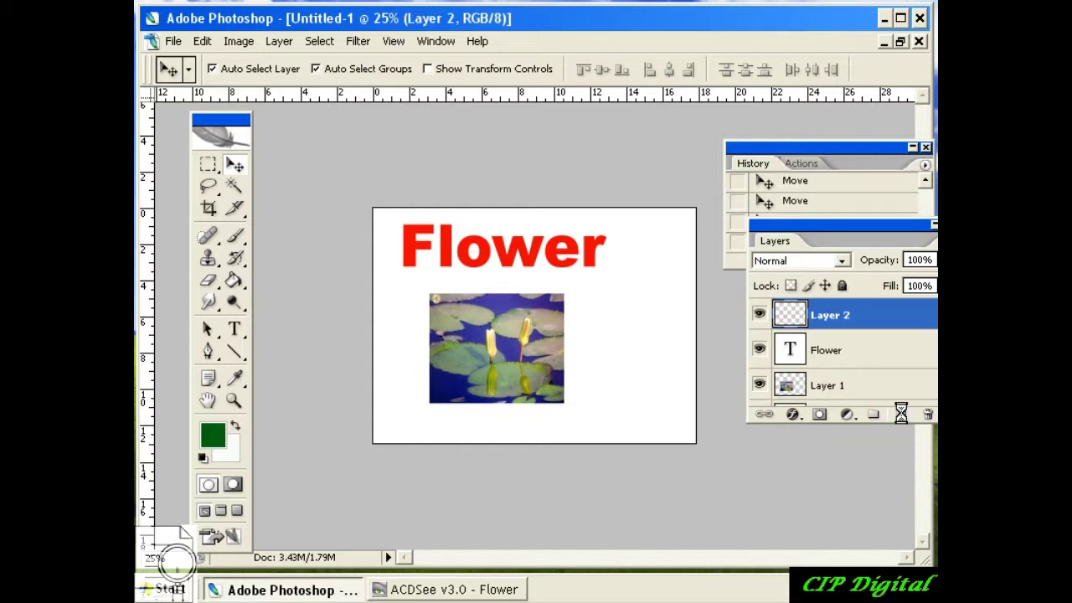
Paste the dahlia onto Layer 2 and scale it to under half size.
key("ctrl+v")
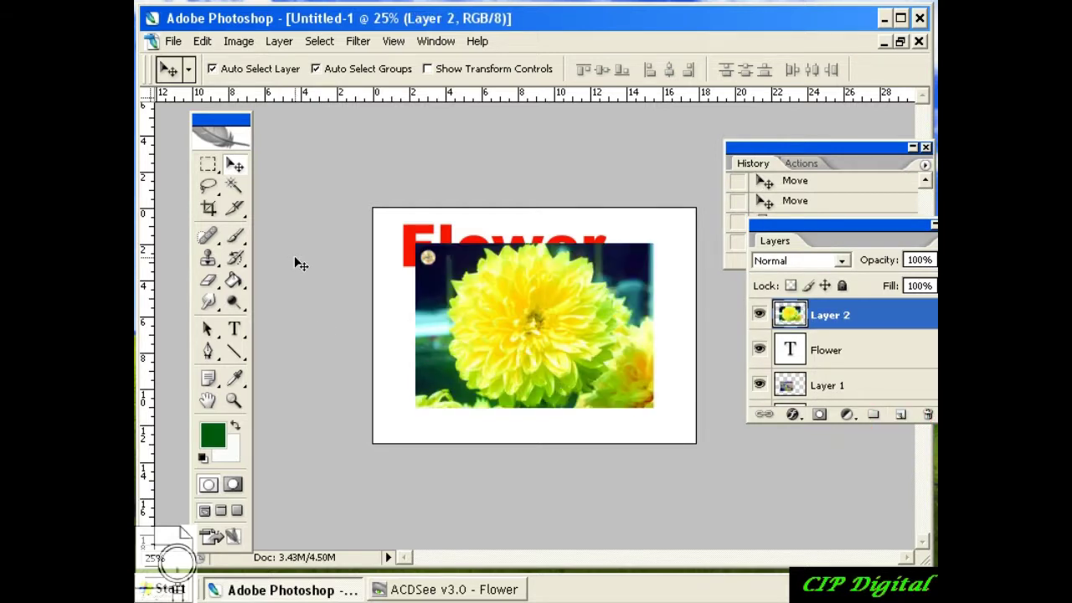
key("ctrl+t")
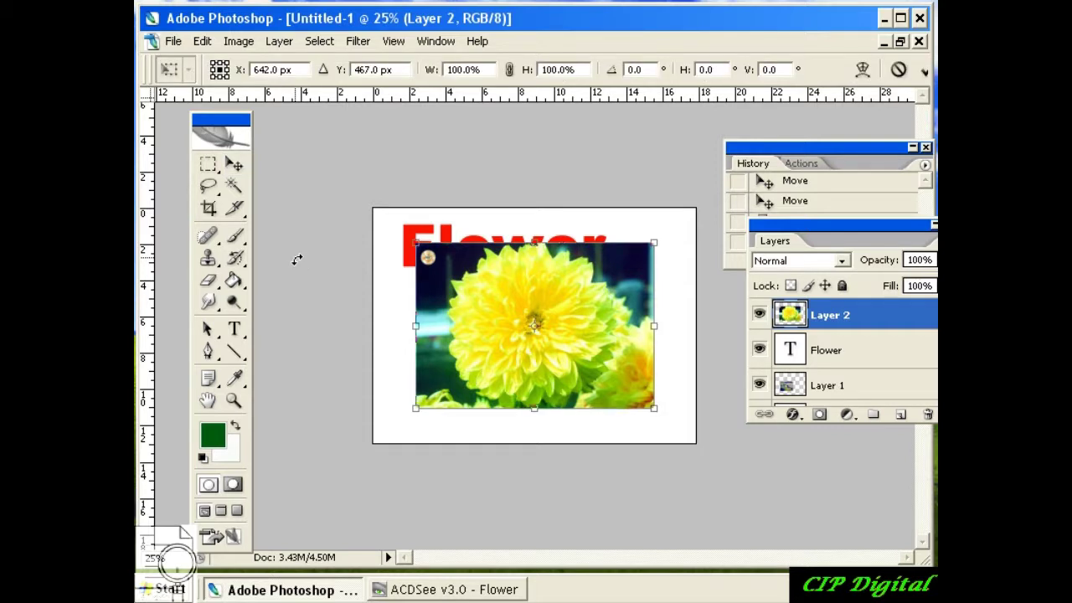
left_click_drag(416, 243, 549, 302)
left_click_drag(611, 359, 656, 303)
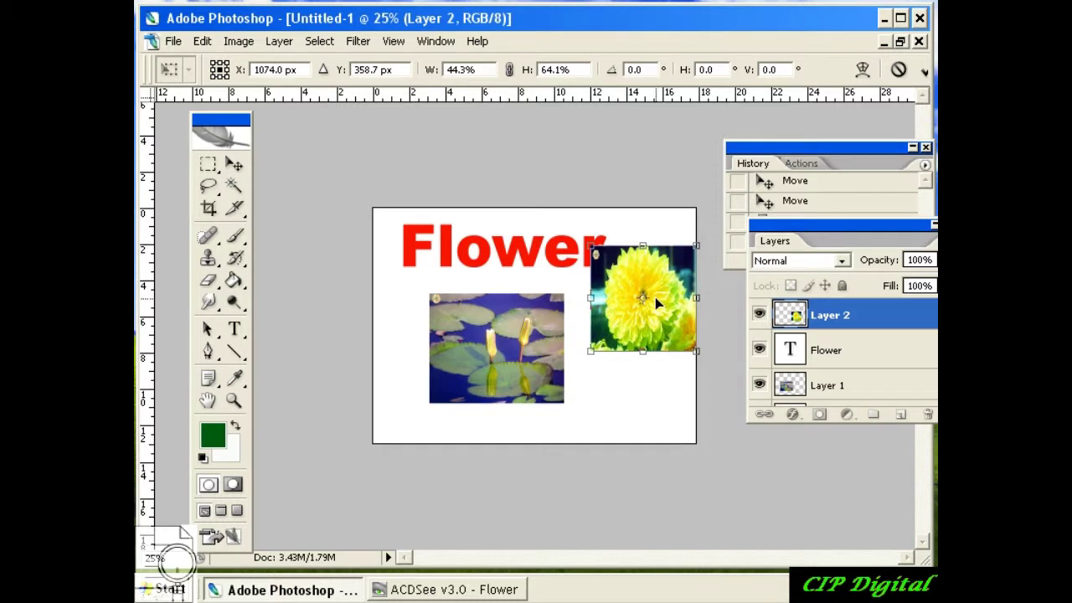
key("Return")
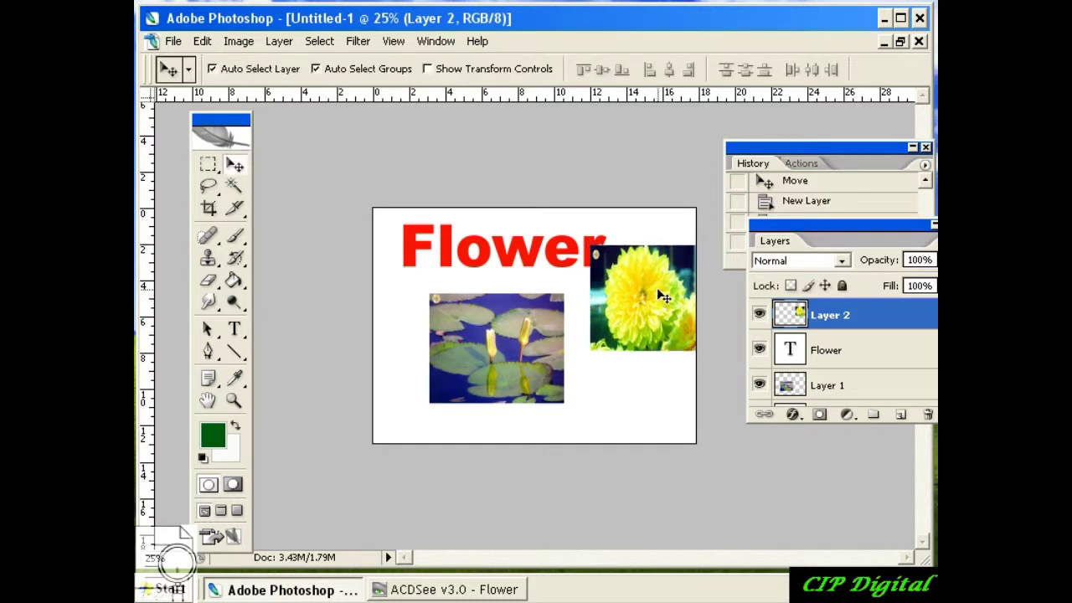
Place the lily bottom-left, the dahlia bottom-right, and centre the Flower title above them.
left_click_drag(506, 369, 468, 399)
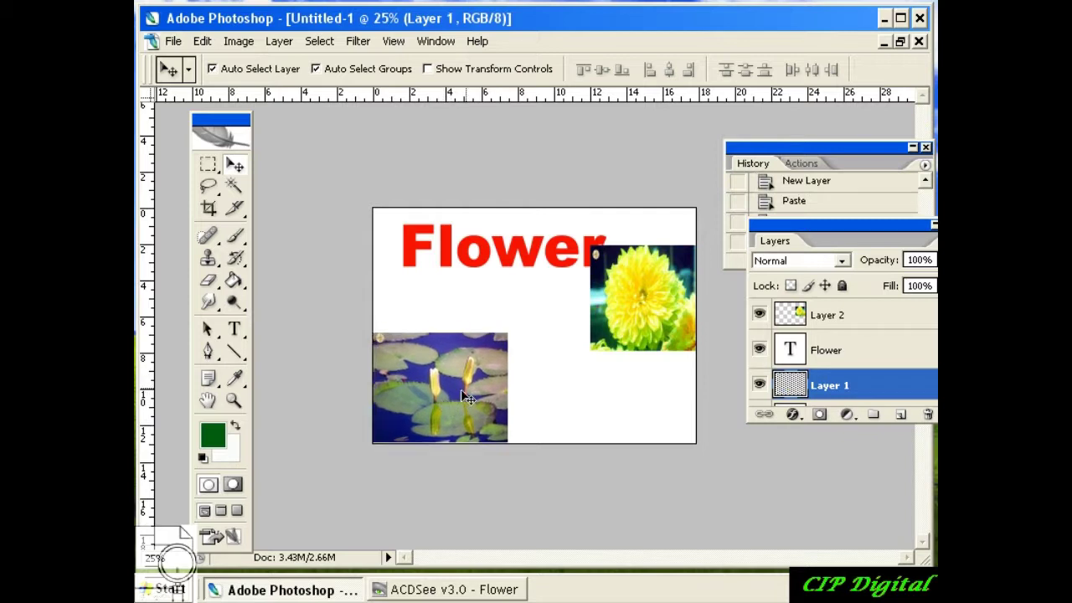
left_click_drag(647, 301, 649, 390)
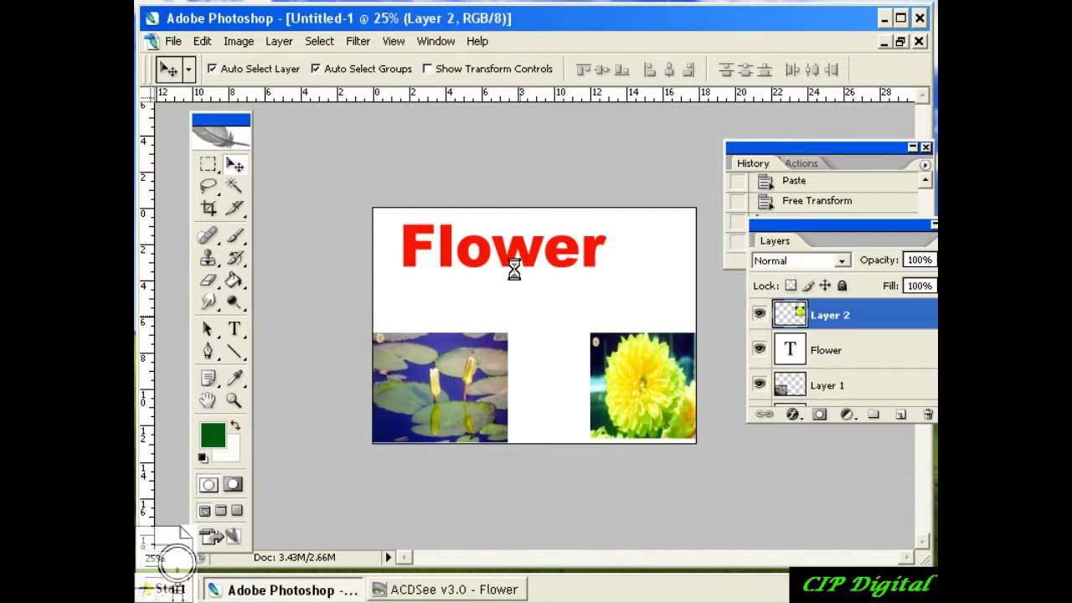
left_click_drag(507, 261, 536, 292)
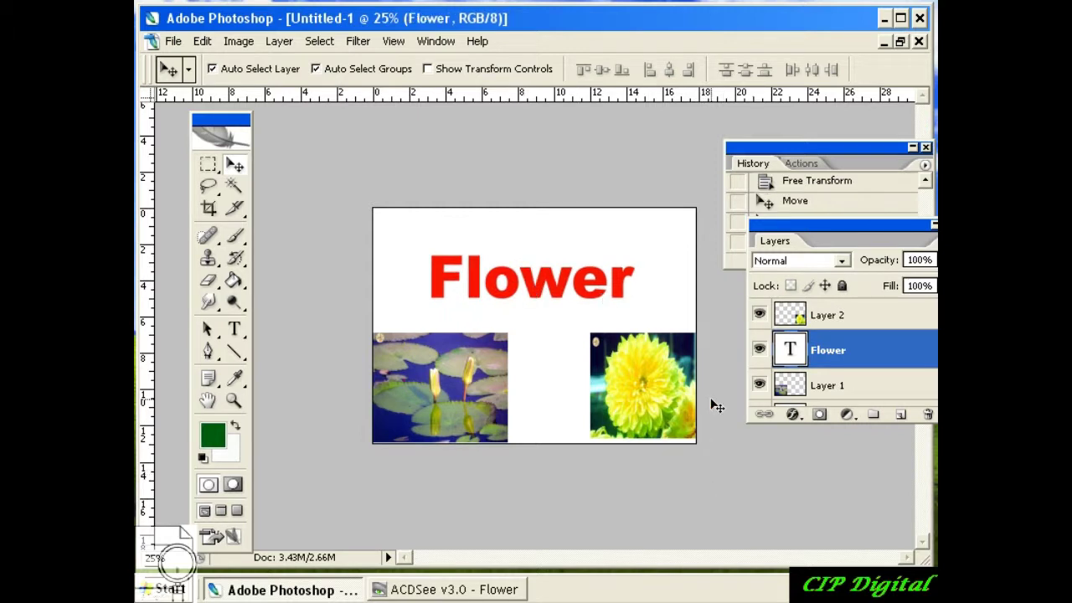
right_click(520, 288)
left_click(526, 292)
left_click(234, 329)
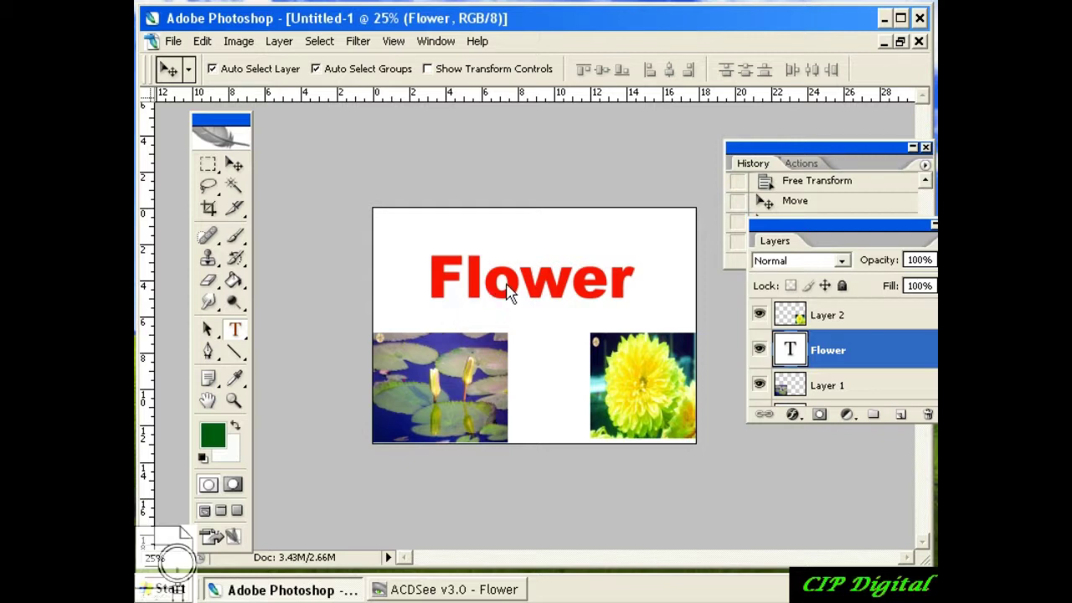
Set the Flower title's text colour to dark green 014b01 in the Color Picker.
key("t")
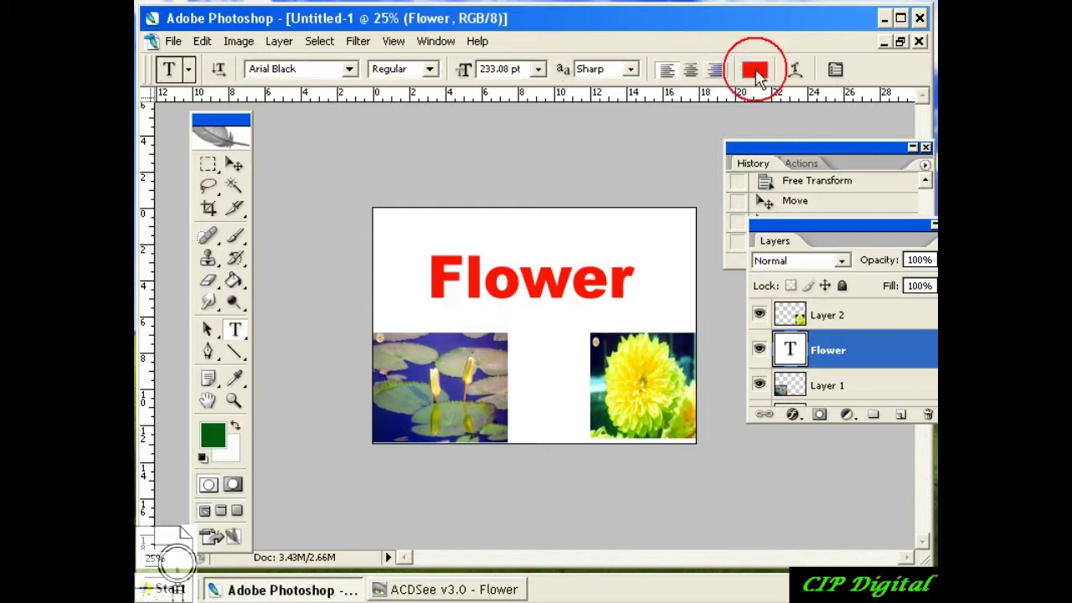
left_click(756, 74)
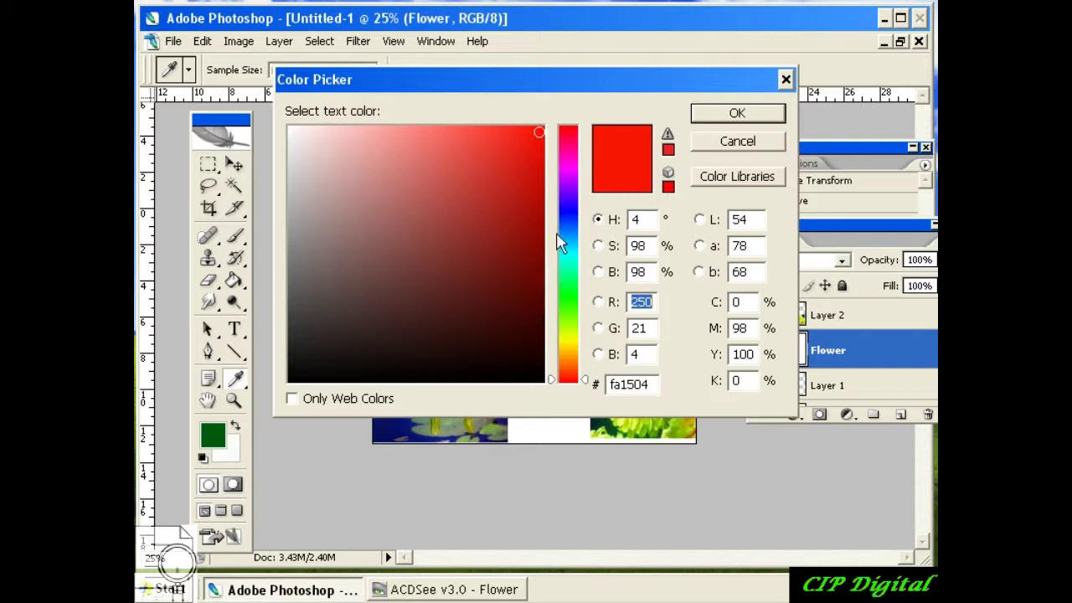
left_click(559, 298)
left_click(542, 293)
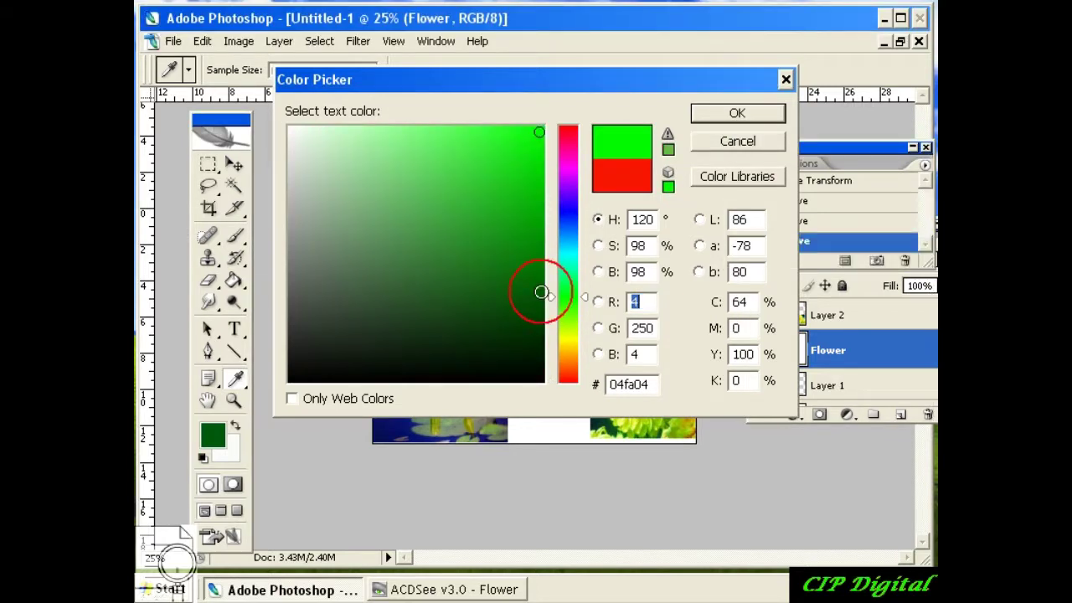
left_click(754, 115)
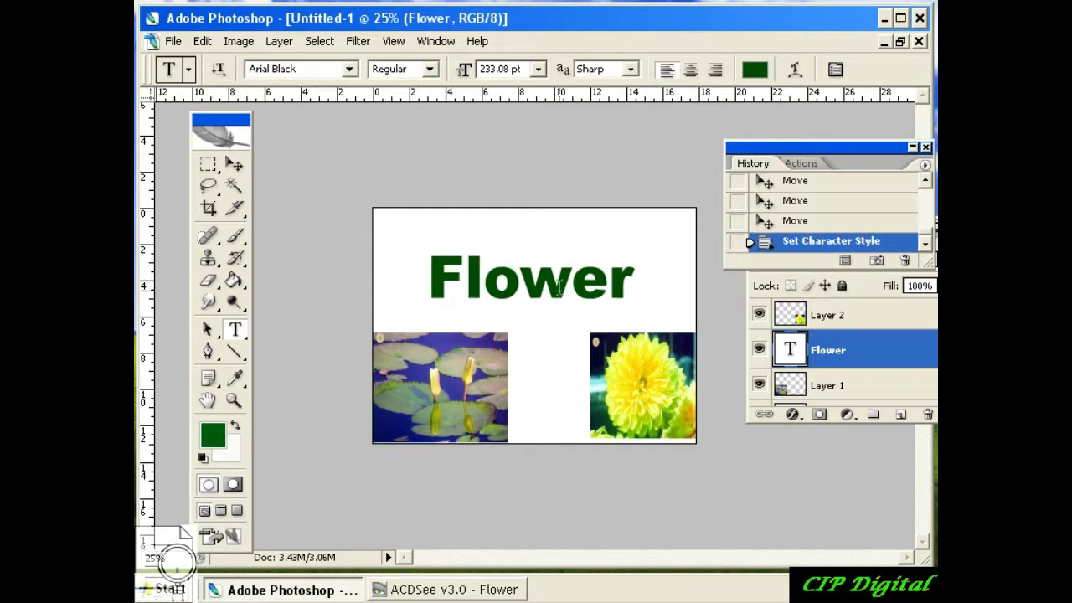
left_click(234, 164)
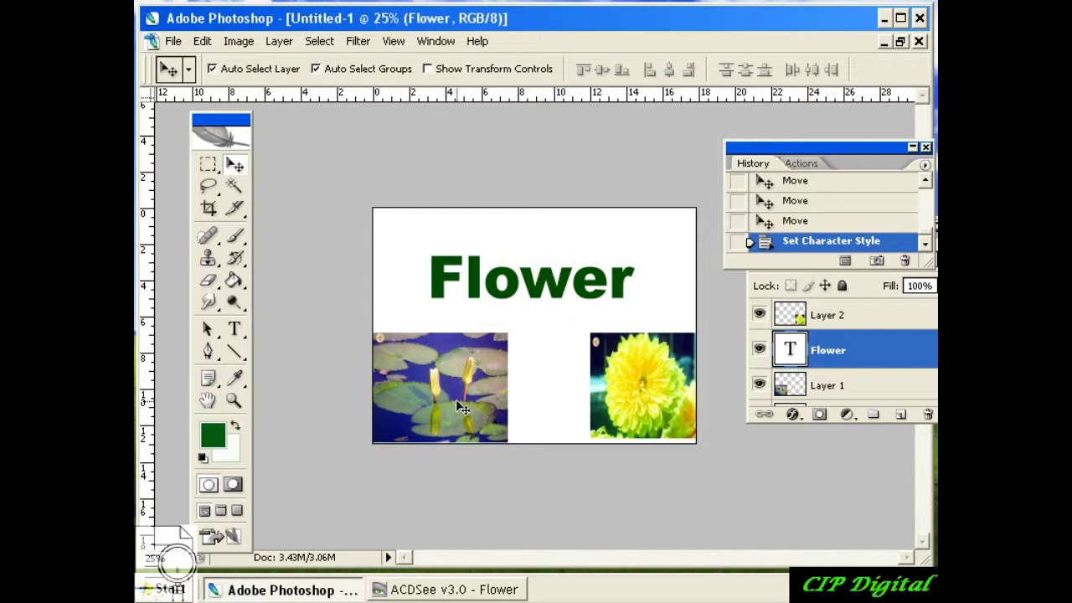
Move the lily up behind the green title and the dahlia left beneath it.
left_click(484, 390)
left_click_drag(483, 390, 567, 280)
left_click_drag(635, 397, 515, 402)
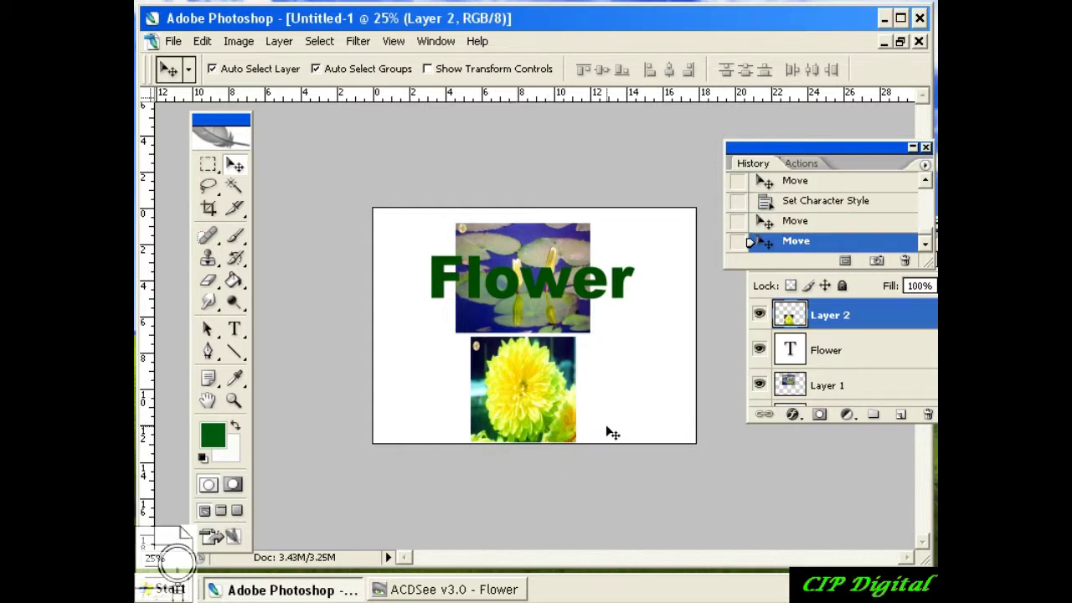
Revert the document to its original blank snapshot in the History panel.
left_click_drag(814, 148, 728, 159)
left_click_drag(846, 248, 847, 206)
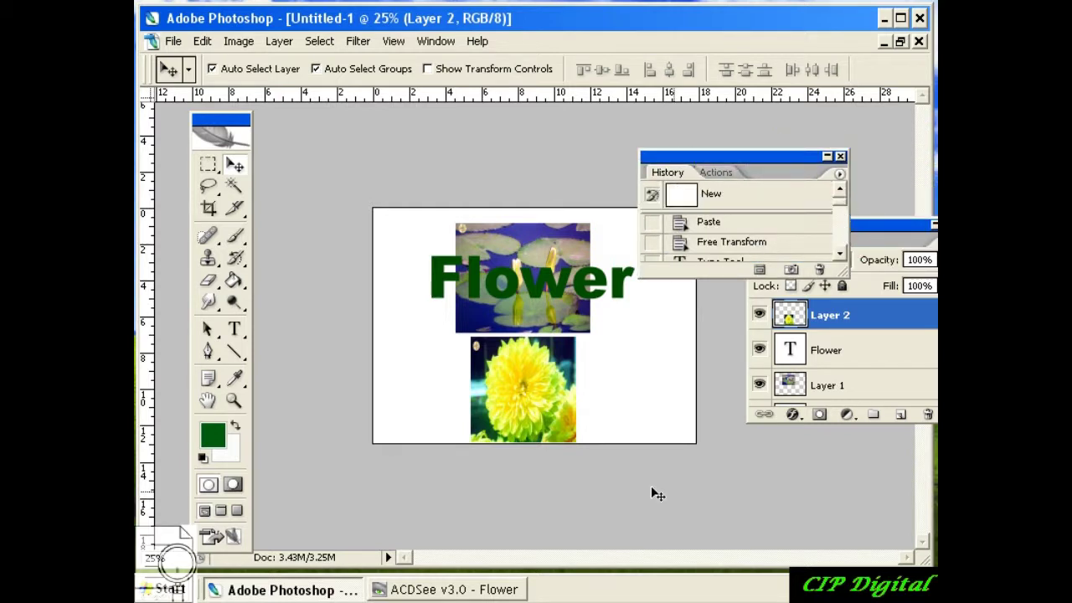
left_click(721, 198)
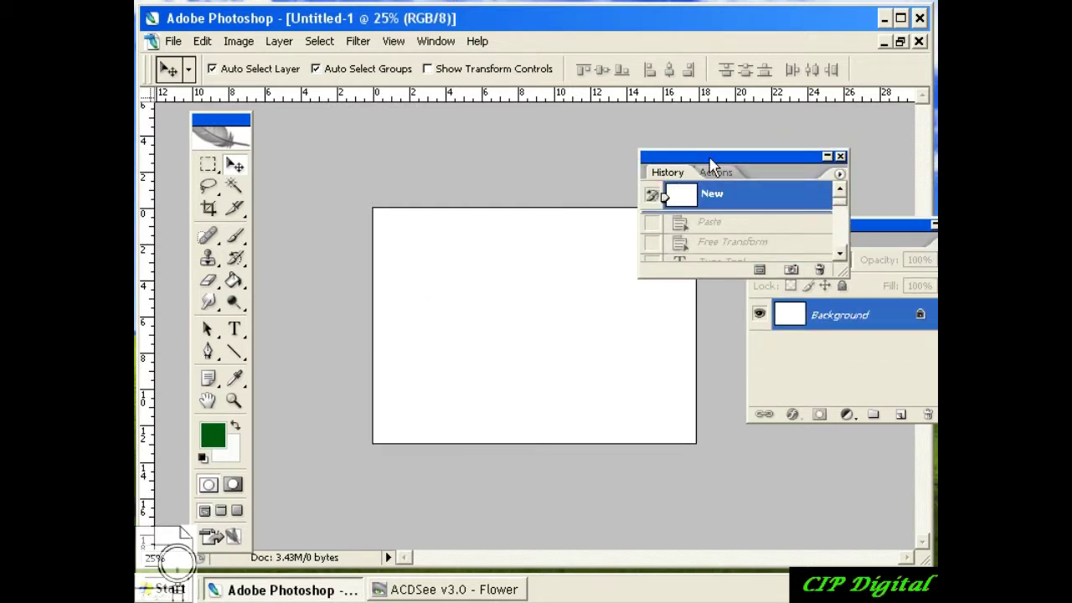
Step history to the rose Paste state, then the Free Transform state with the rose shrunk.
left_click_drag(716, 170, 802, 142)
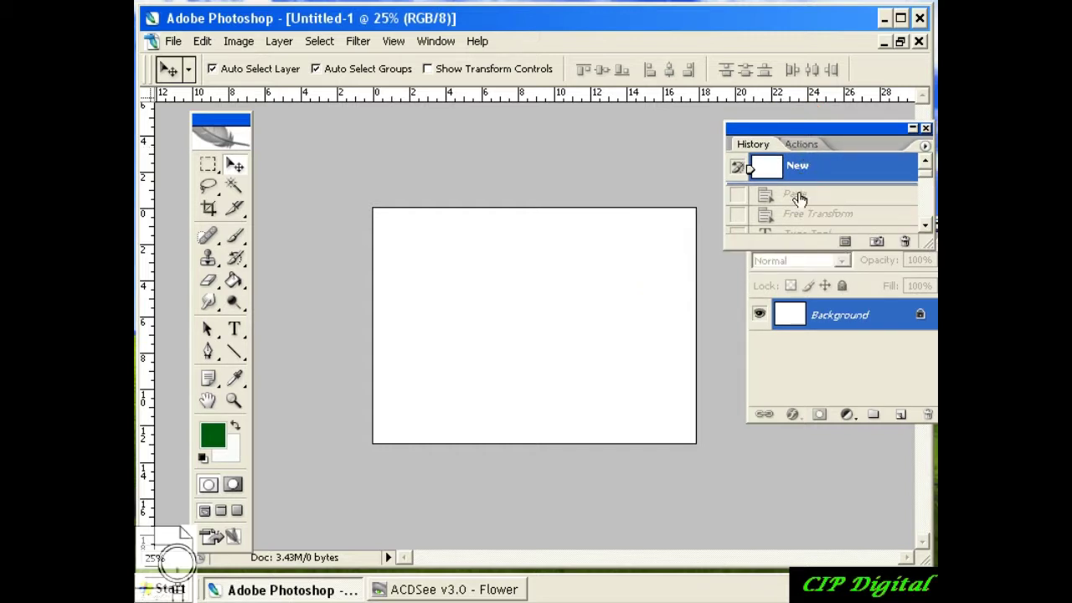
left_click(800, 198)
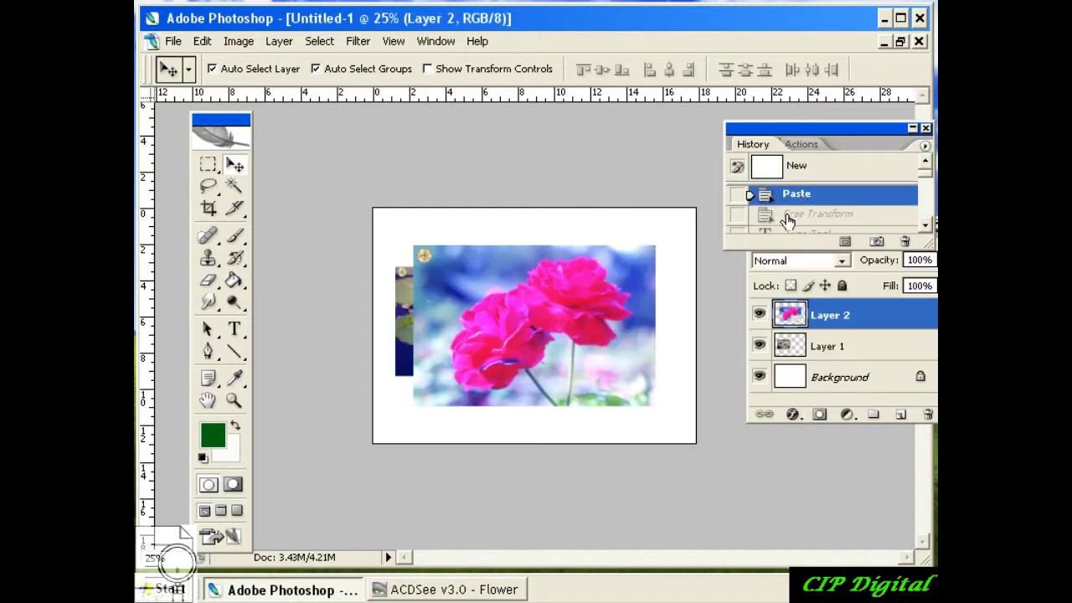
left_click_drag(817, 133, 769, 134)
left_click(762, 216)
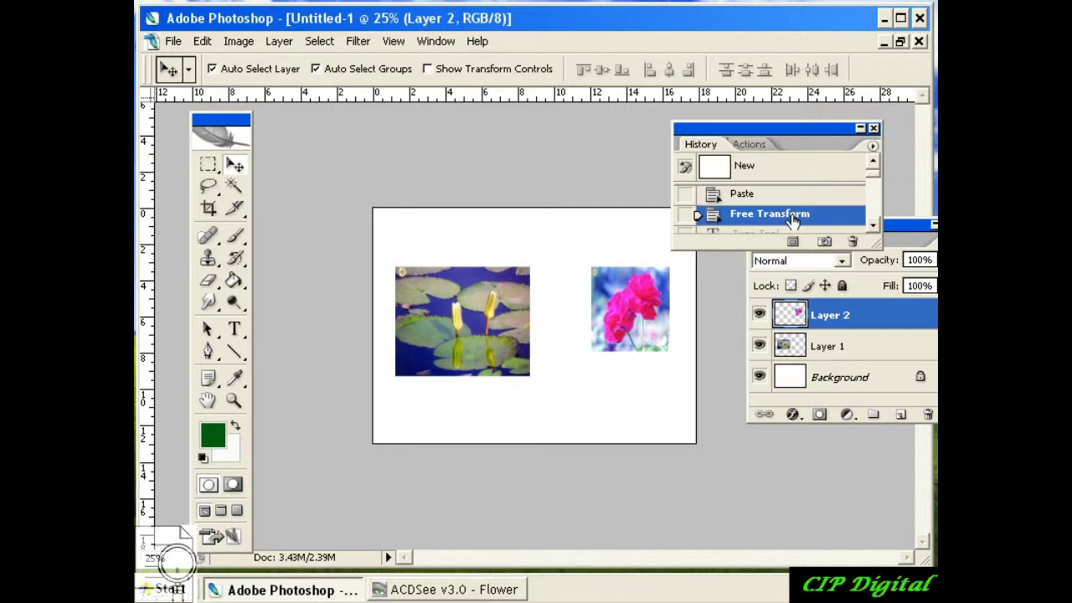
left_click(873, 225)
Step forward through history from the Man text past the rose deletion and later transforms.
left_click(758, 207)
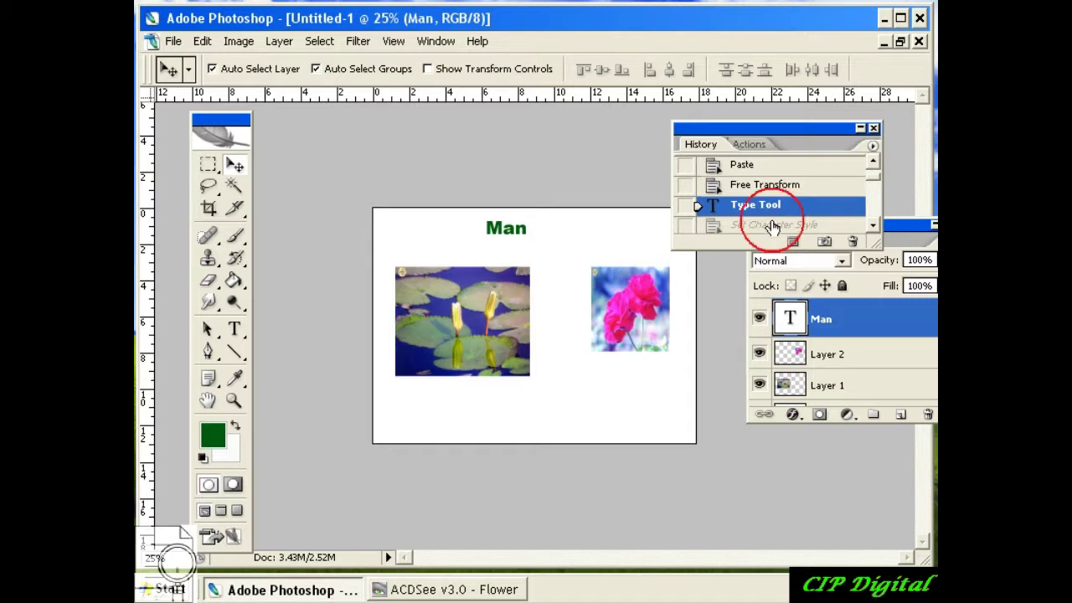
left_click(772, 224)
left_click(873, 224)
left_click(873, 225)
left_click(873, 225)
left_click(763, 221)
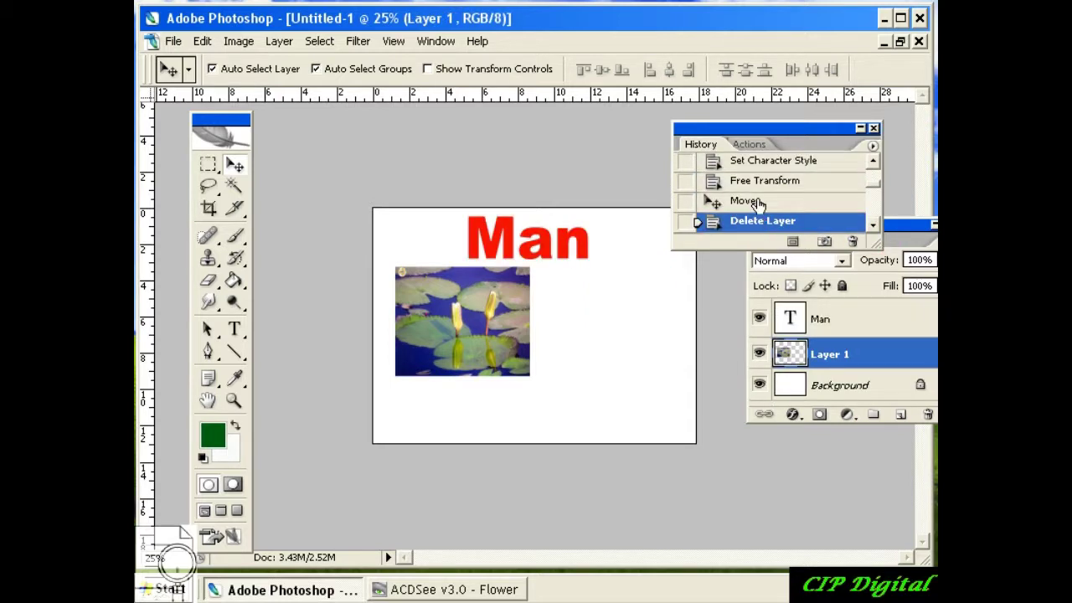
left_click(757, 201)
left_click(758, 182)
left_click(873, 225)
left_click(873, 226)
left_click(873, 226)
left_click(873, 226)
Toggle between red and green title states, ending on Set Character Style with a green Flower title.
left_click(758, 222)
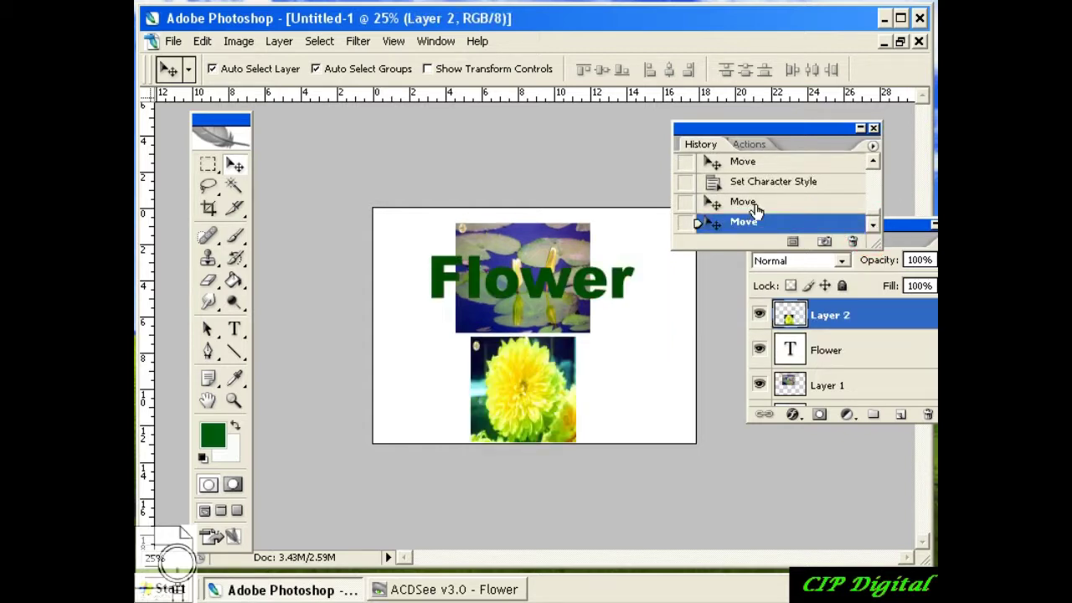
left_click(756, 202)
left_click(750, 182)
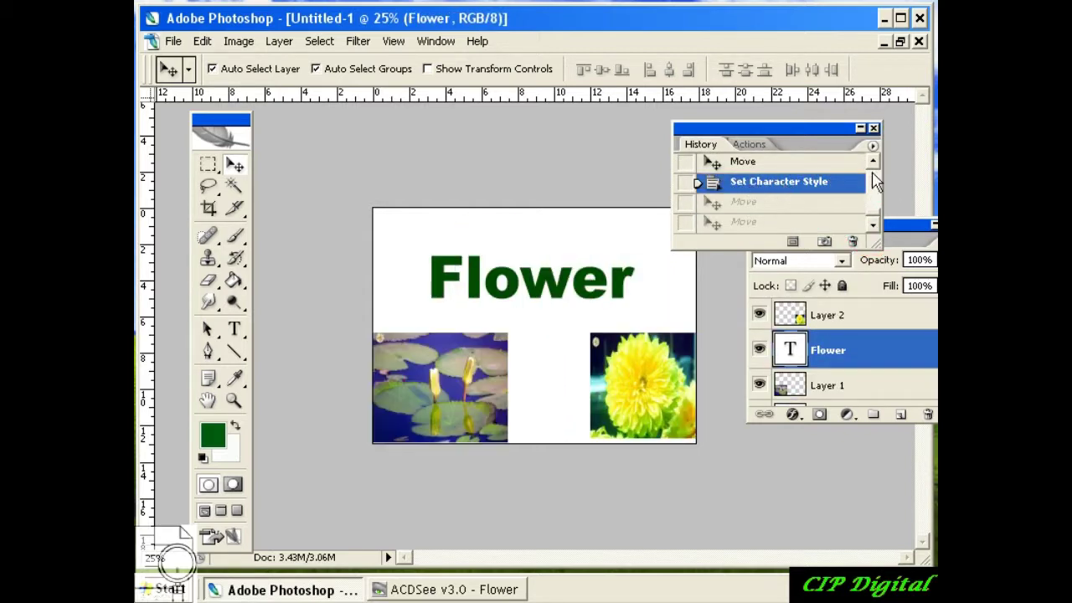
left_click(873, 161)
left_click(752, 195)
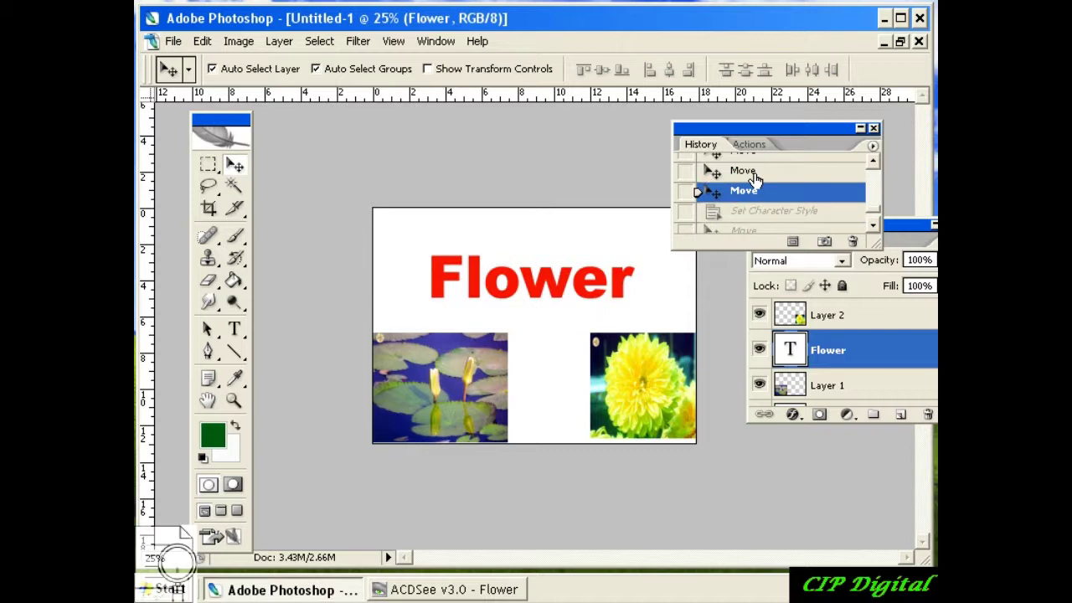
left_click(765, 212)
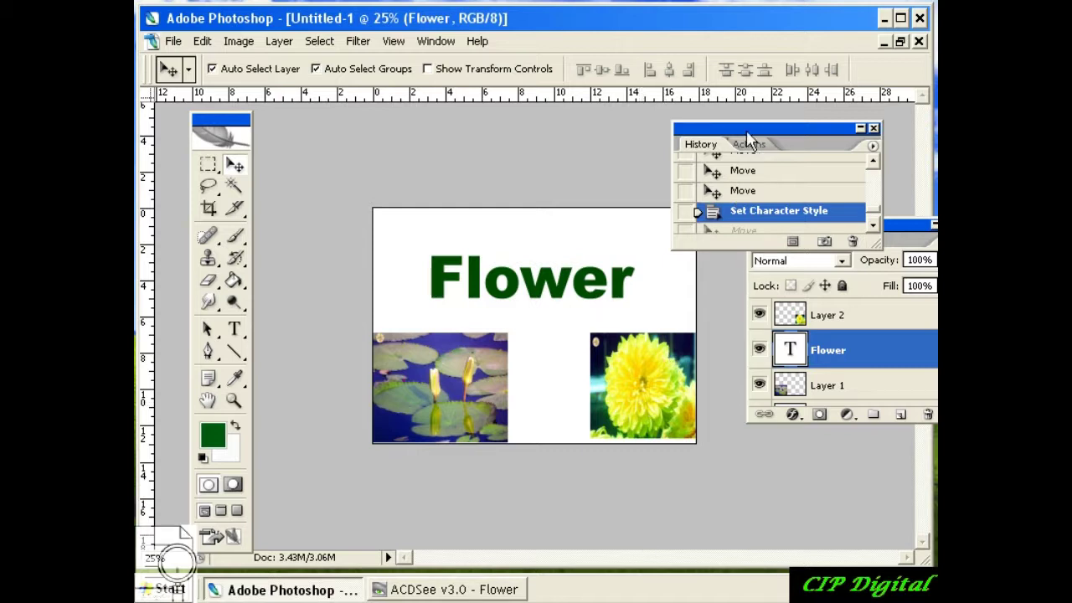
Reposition the History panel and return to the Move state before Set Character Style.
left_click_drag(739, 129, 701, 139)
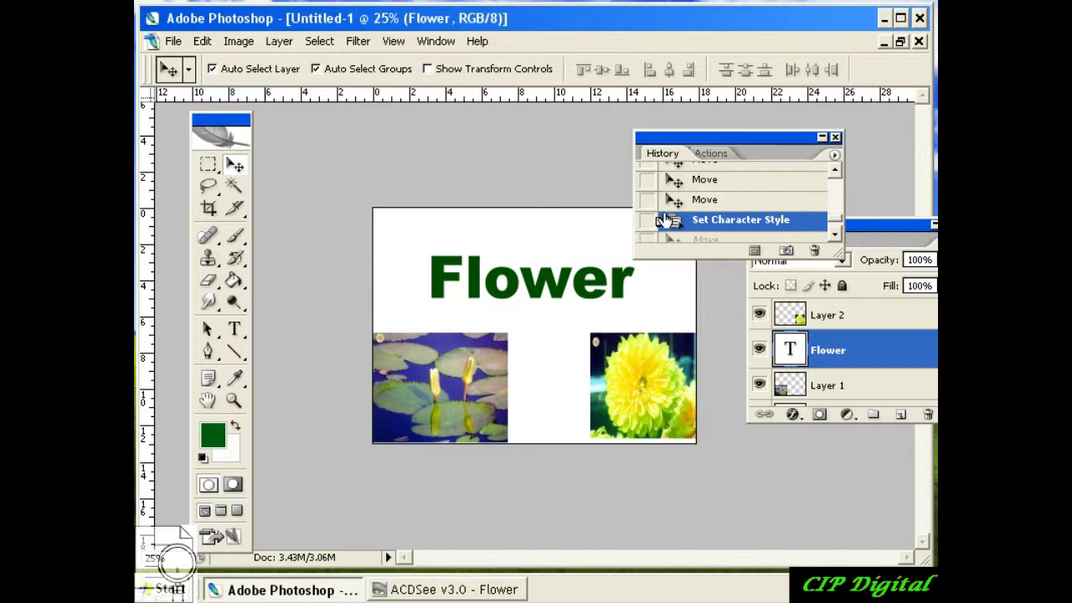
left_click_drag(697, 136, 762, 130)
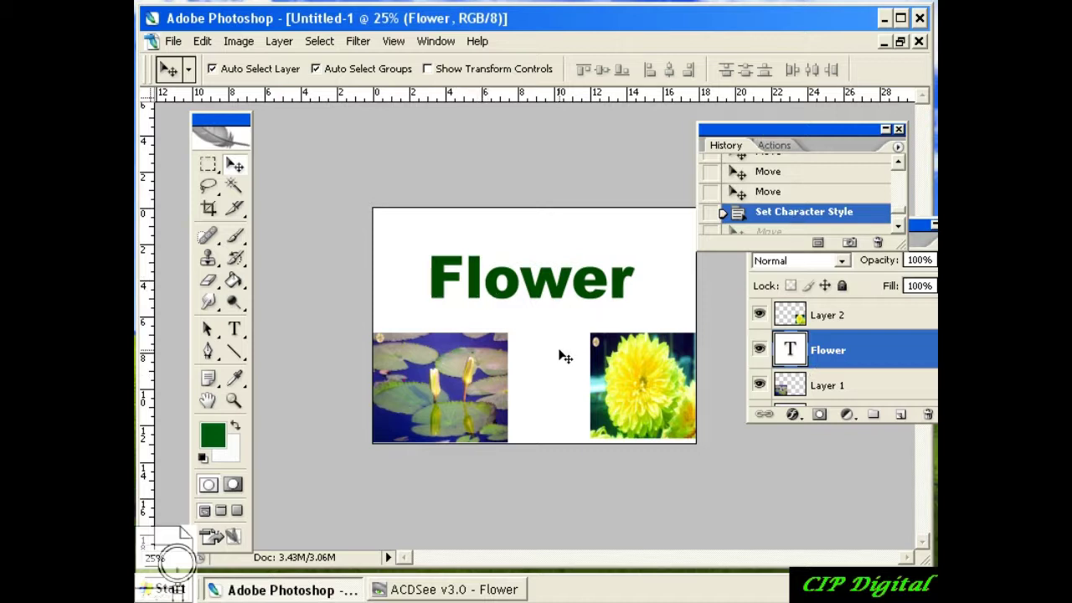
right_click(479, 291)
left_click(491, 293)
left_click(899, 227)
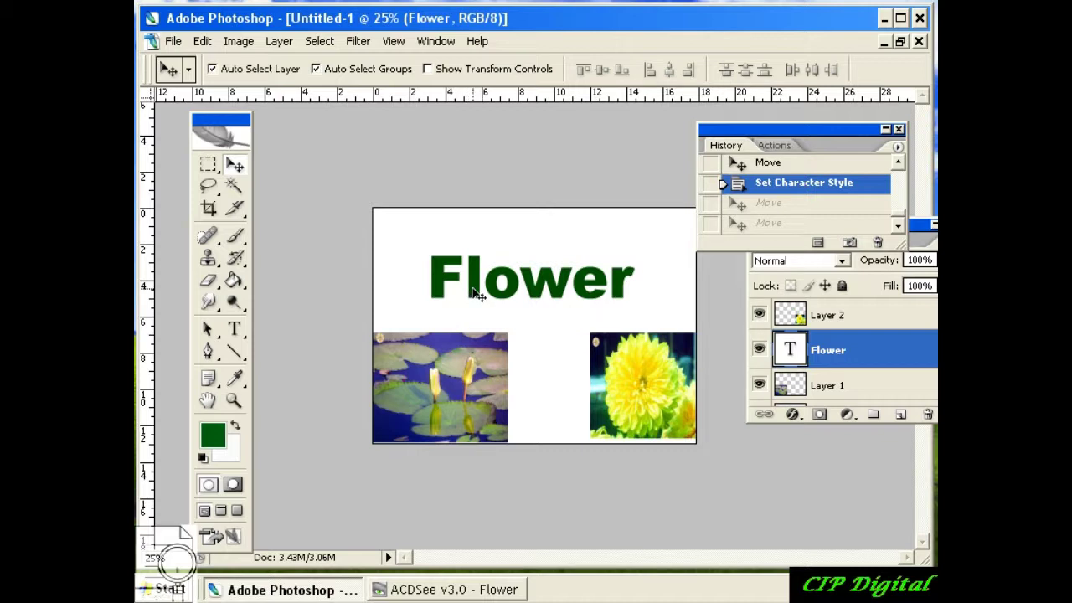
left_click(899, 163)
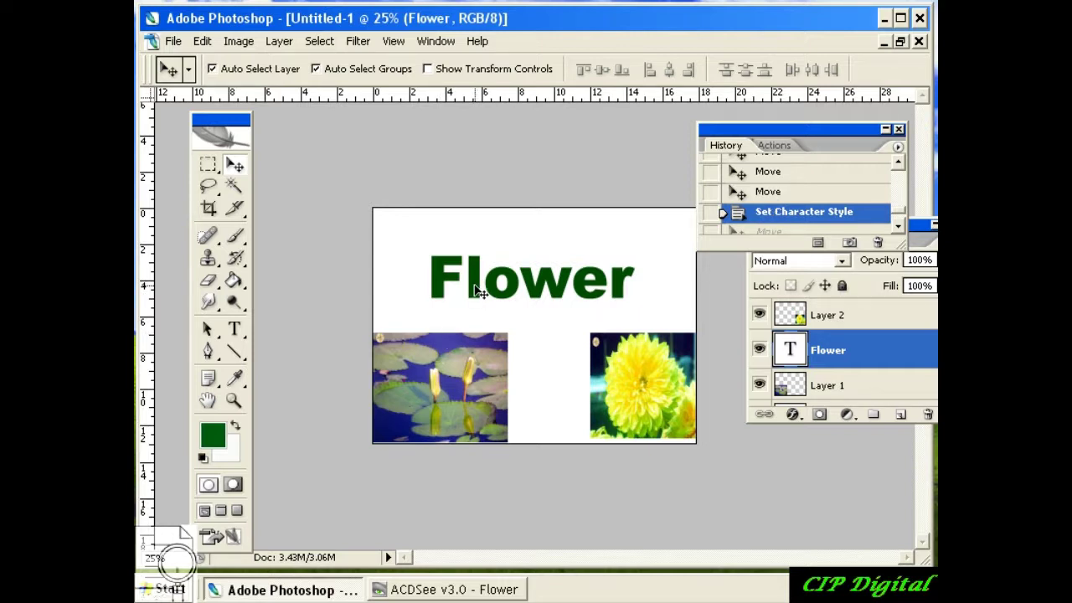
left_click(768, 191)
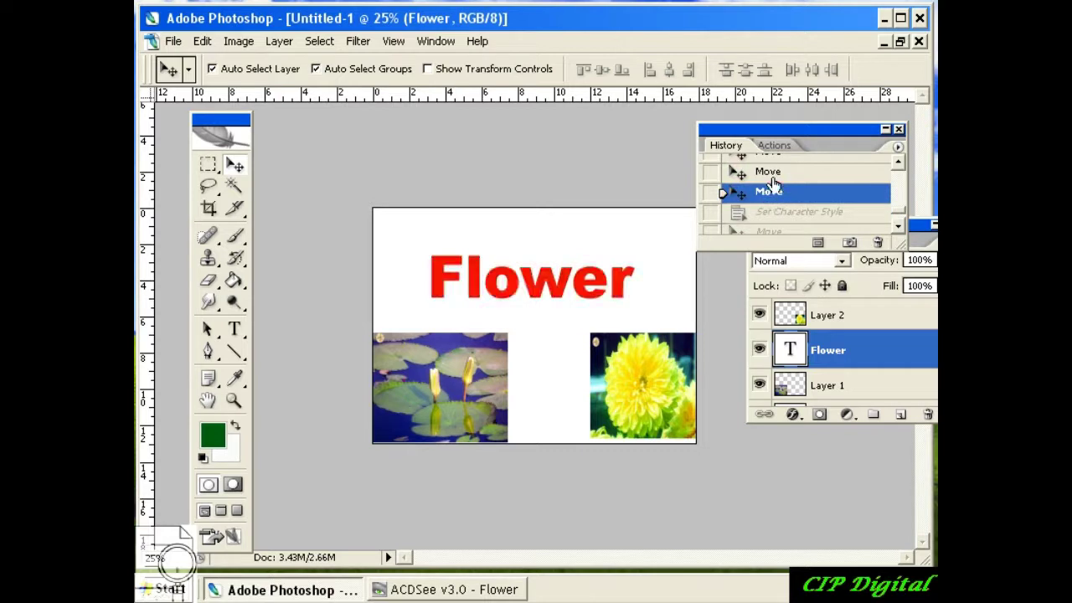
Compare the green and red title states, then jump back to the earlier Move state.
left_click(775, 215)
left_click(769, 195)
left_click(757, 137)
left_click_drag(780, 130, 693, 130)
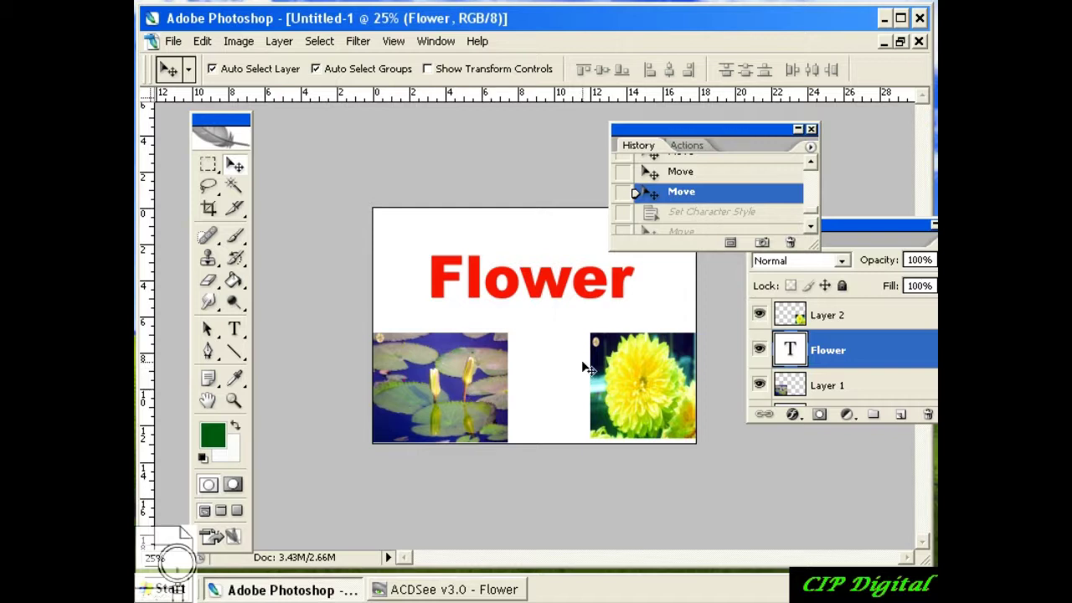
left_click(731, 213)
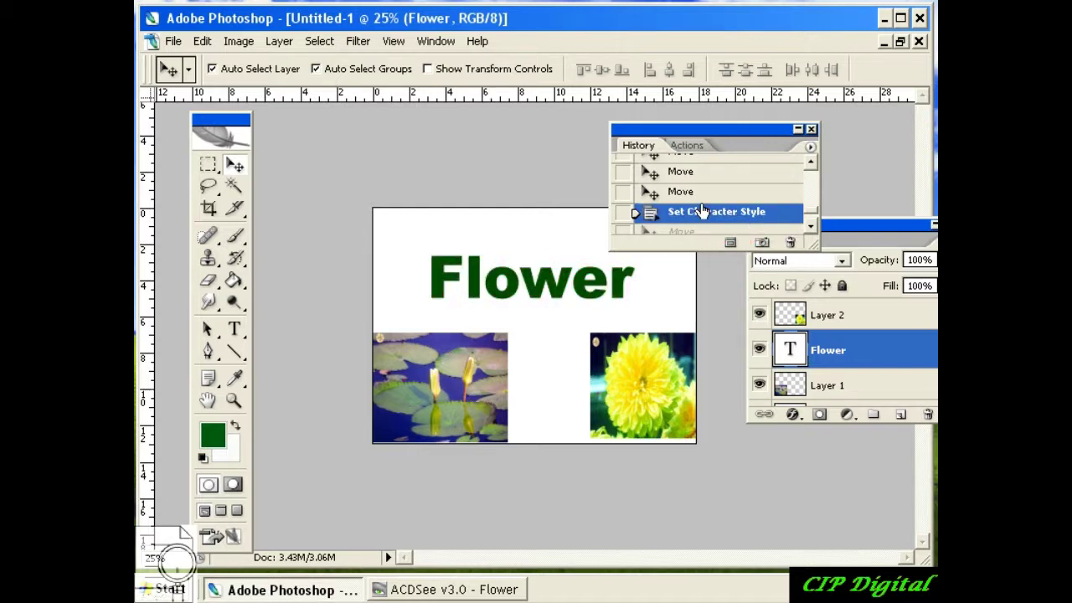
left_click(697, 192)
left_click(680, 173)
left_click(810, 160)
left_click(810, 160)
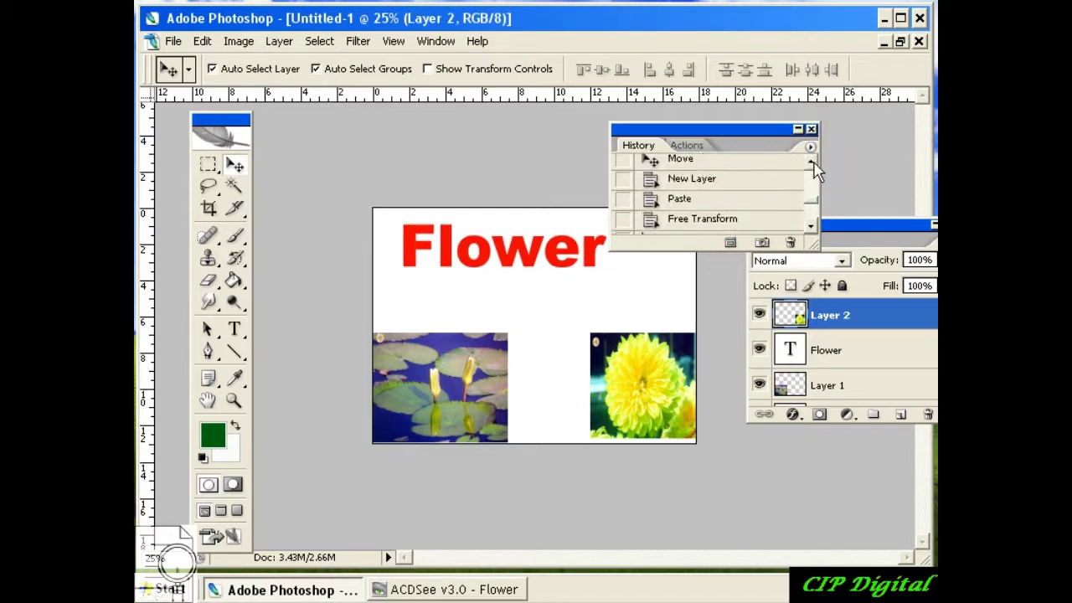
Restore the large pasted dahlia by selecting the History Paste state.
left_click(700, 201)
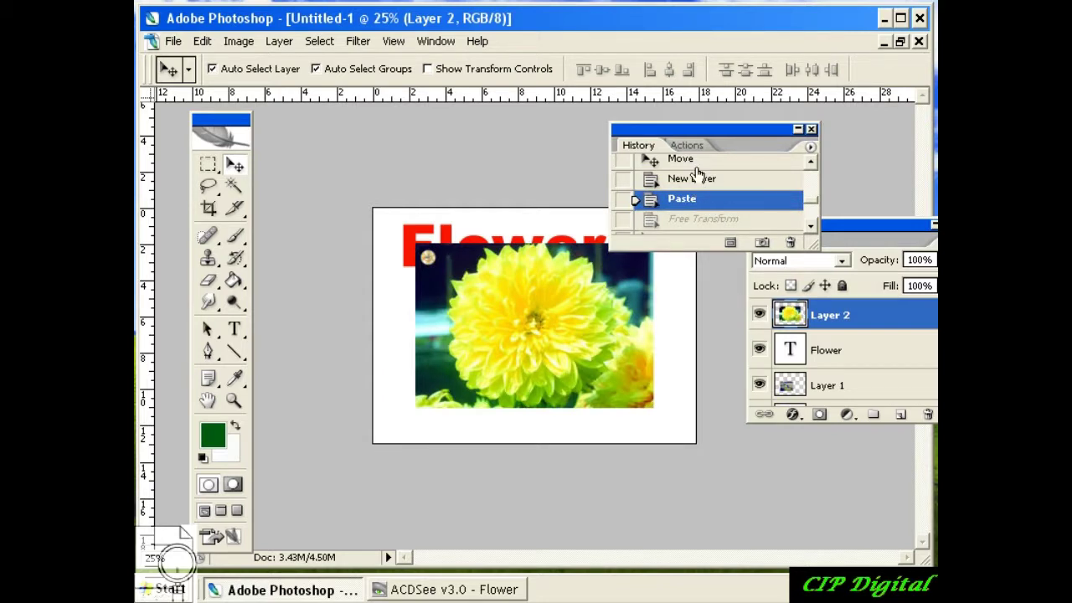
left_click(697, 164)
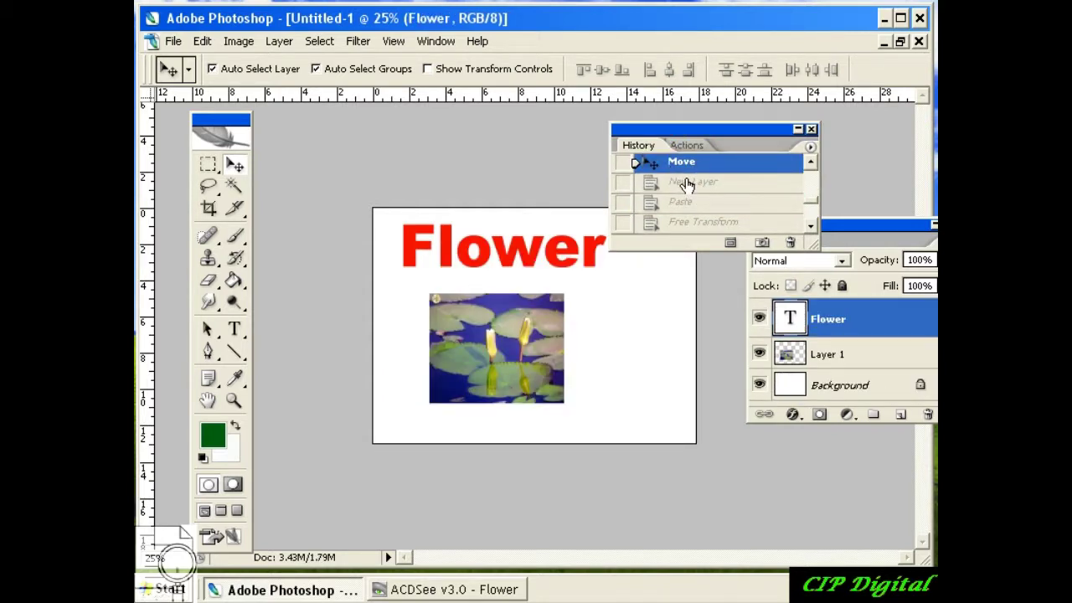
left_click(695, 203)
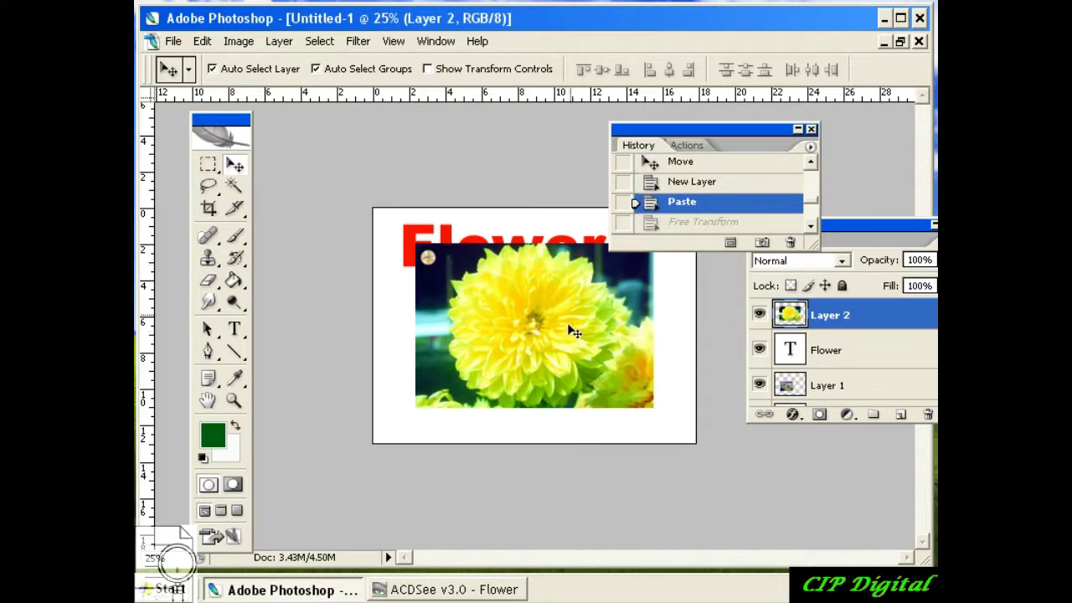
Drag the dahlia down to sit just below the red Flower title.
mouse_move(513, 369)
left_mouse_down()
mouse_move(539, 383)
mouse_move(525, 344)
mouse_move(521, 359)
left_mouse_up()
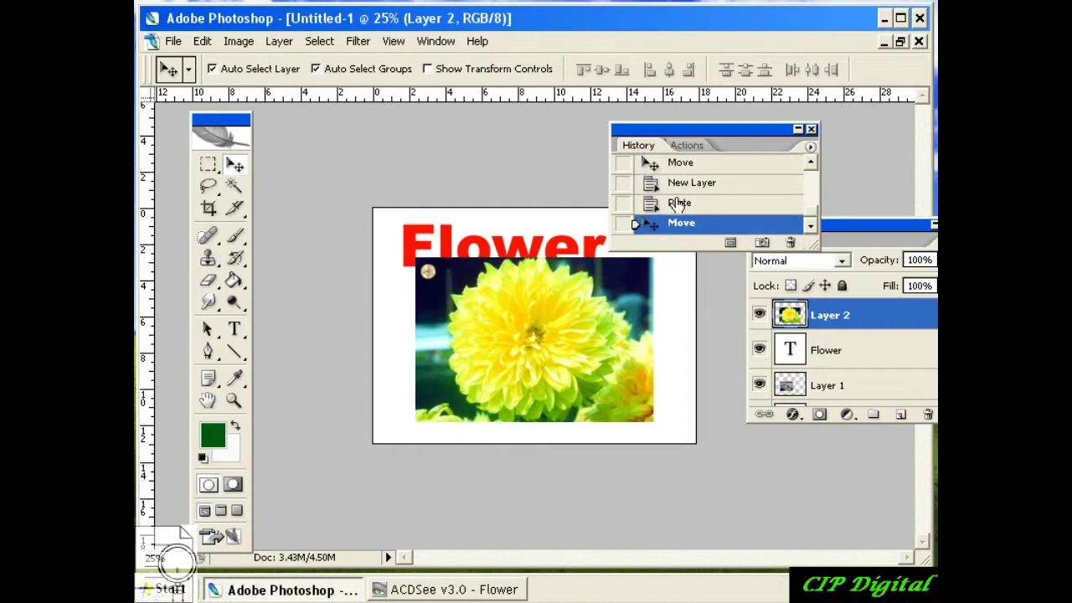
left_click_drag(584, 328, 580, 343)
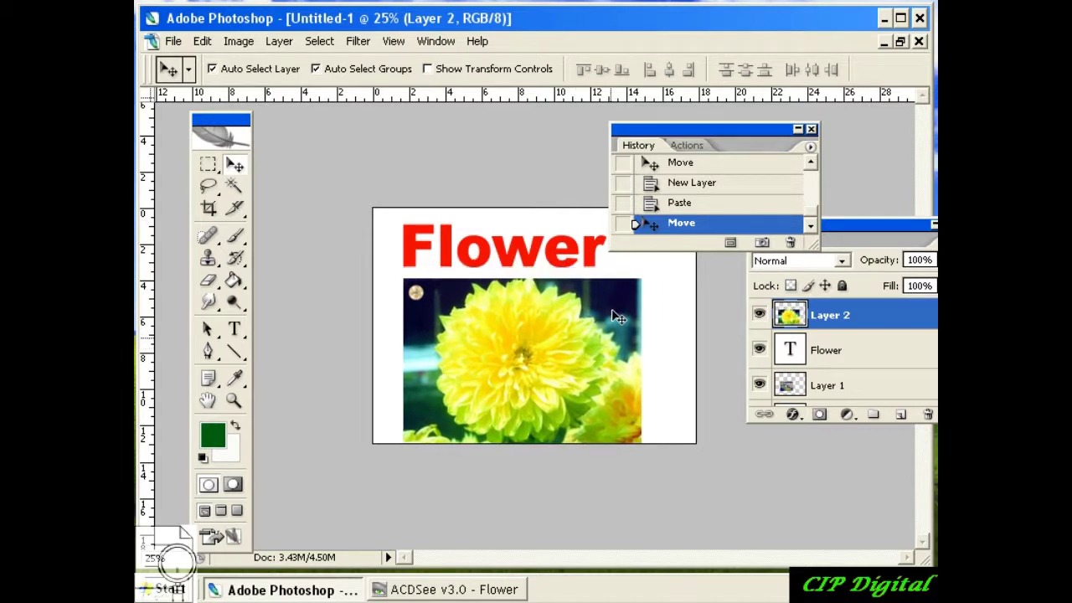
left_click(665, 132)
left_click_drag(665, 134, 758, 158)
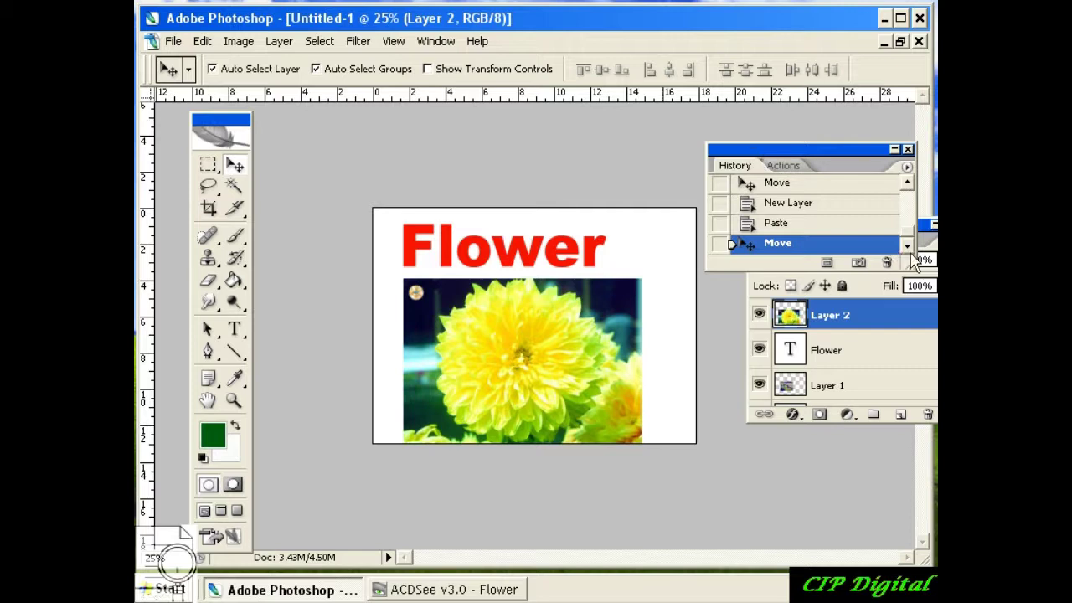
left_click(909, 185)
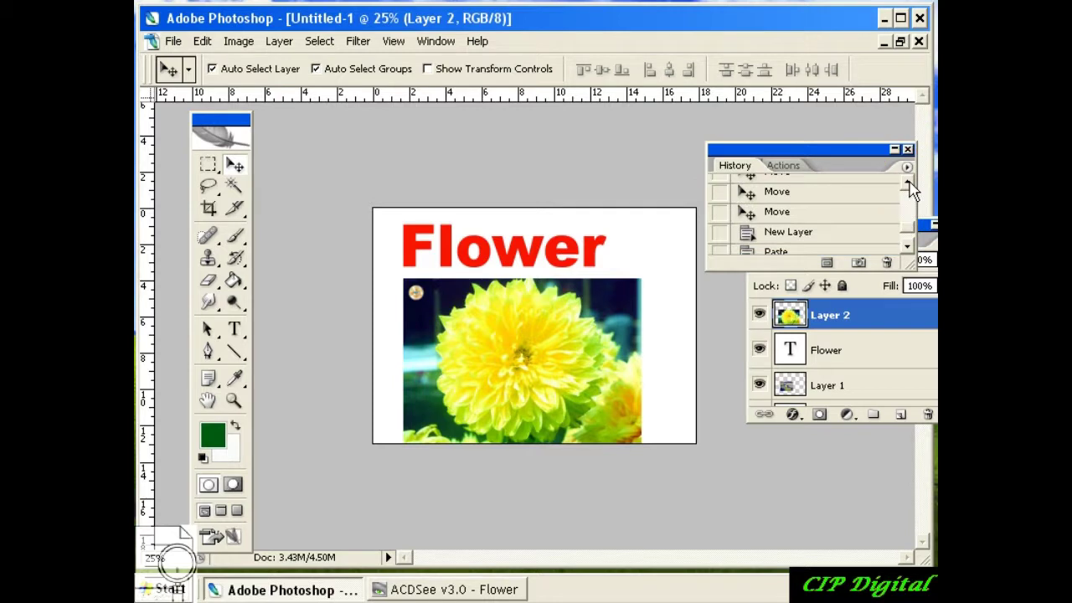